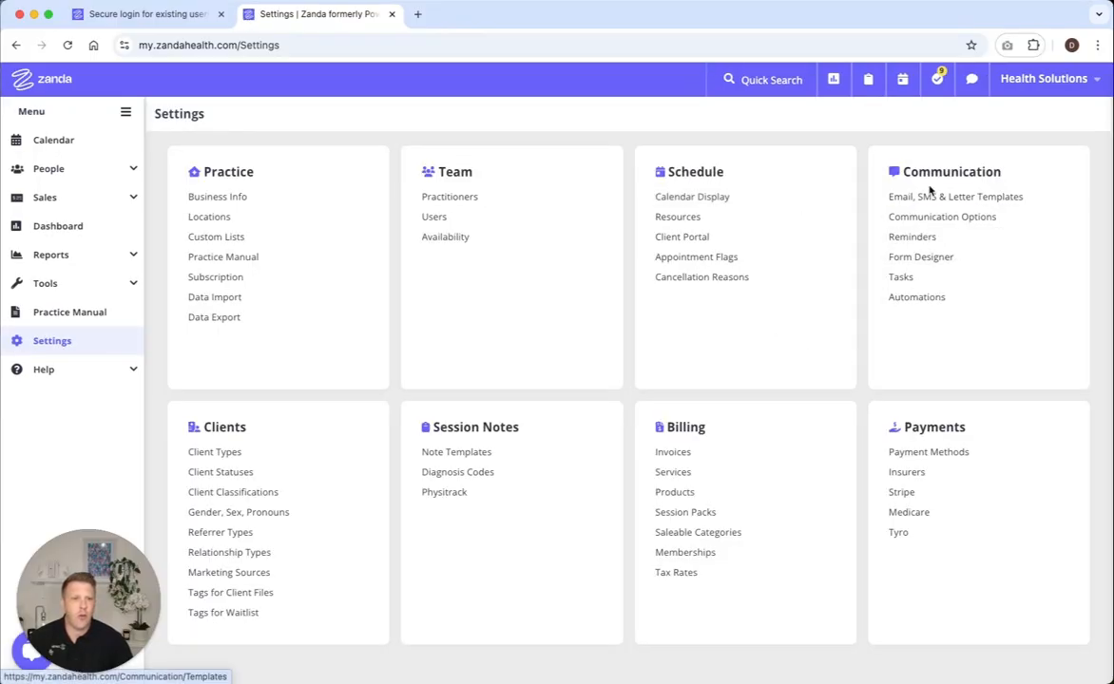
Step: Open the appointment reminder settings and switch automatic client reminders off and back on
click(918, 238)
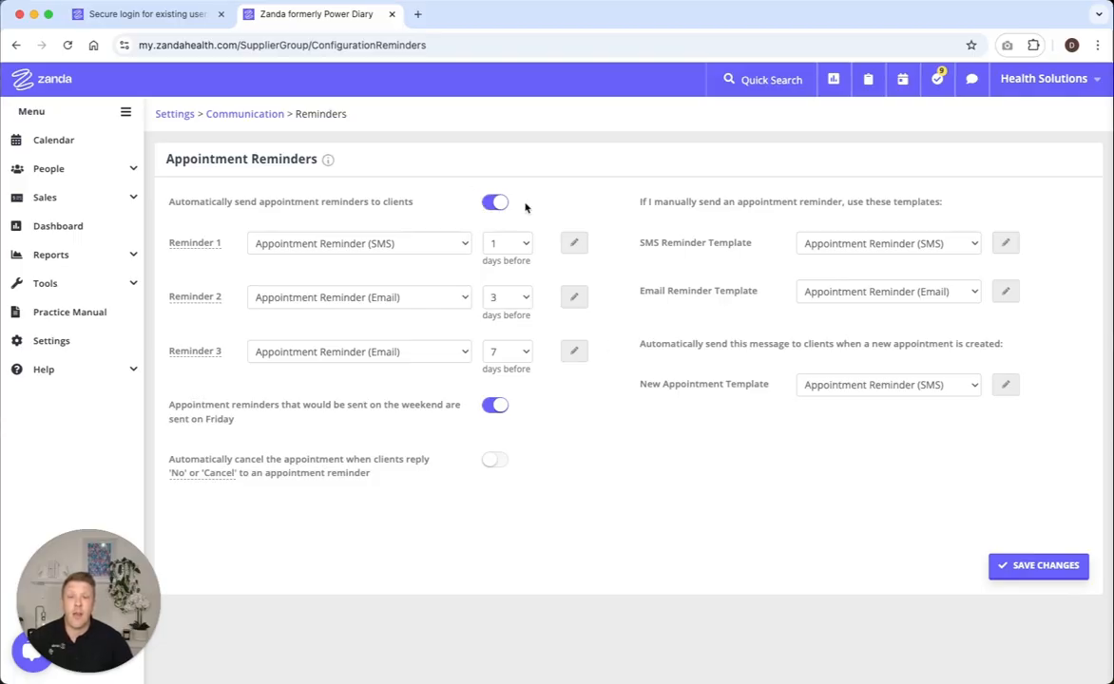
click(490, 205)
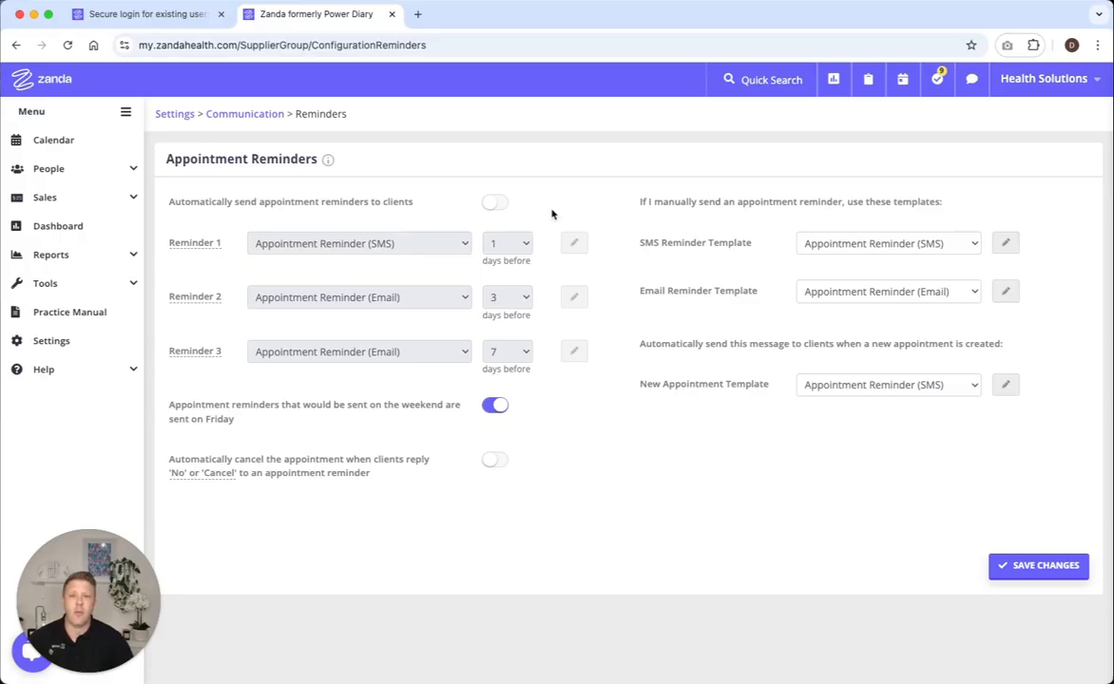
click(496, 203)
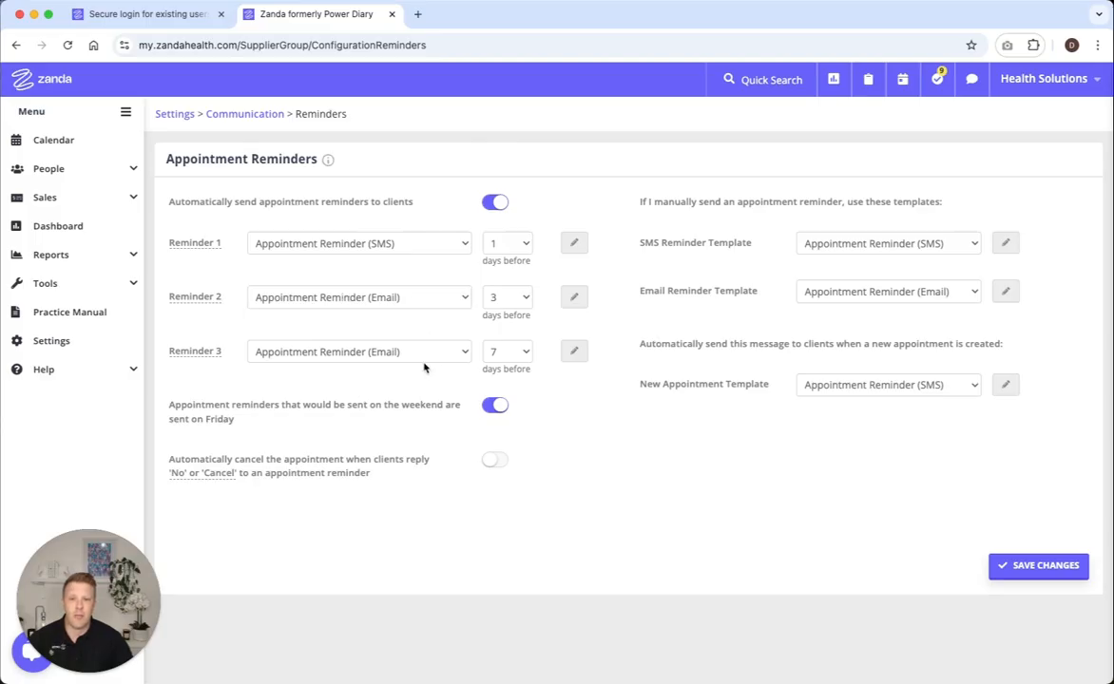
Step: Review the days-before and template options for Reminder 3, and read the SMS template used by Reminder 1
click(520, 354)
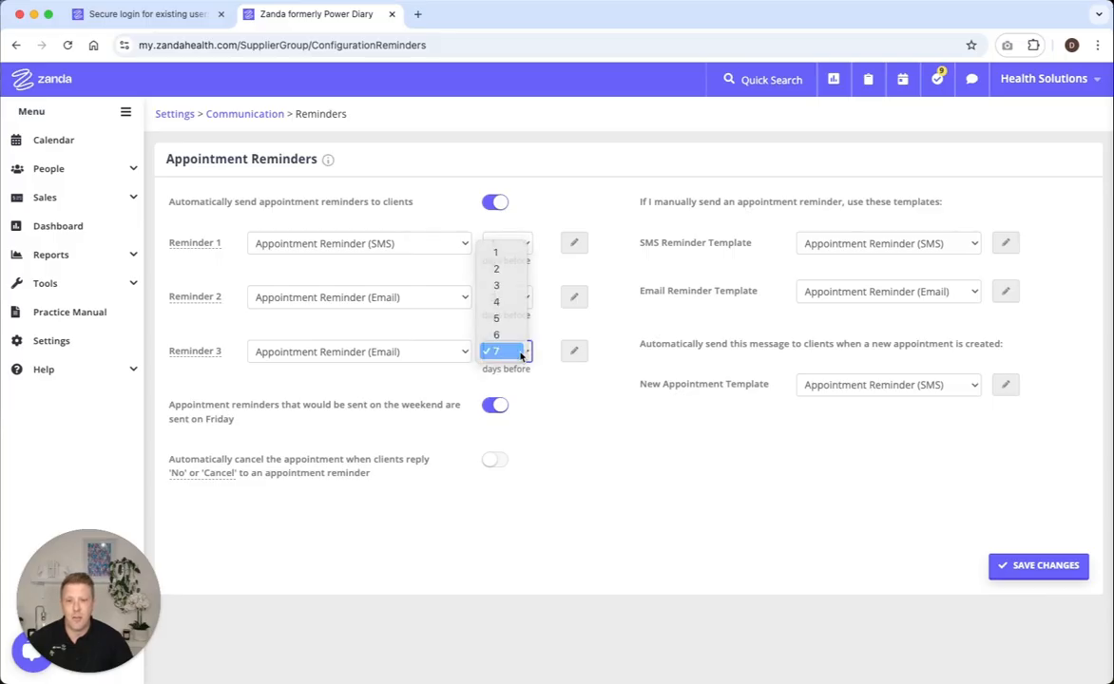
click(521, 352)
click(464, 354)
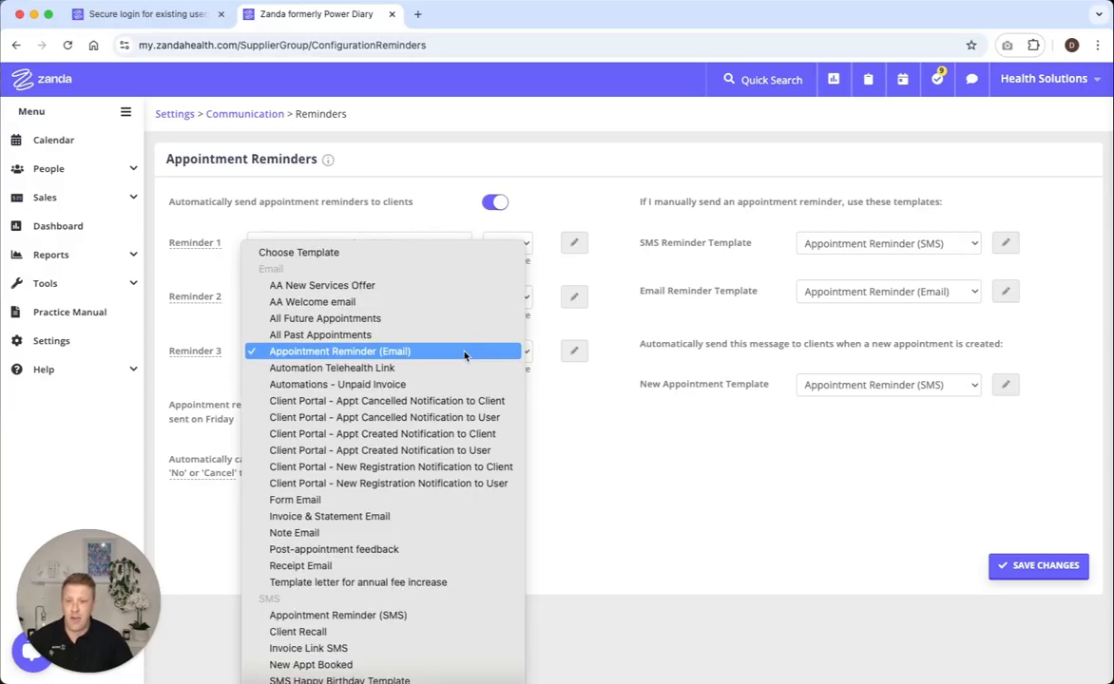
click(464, 354)
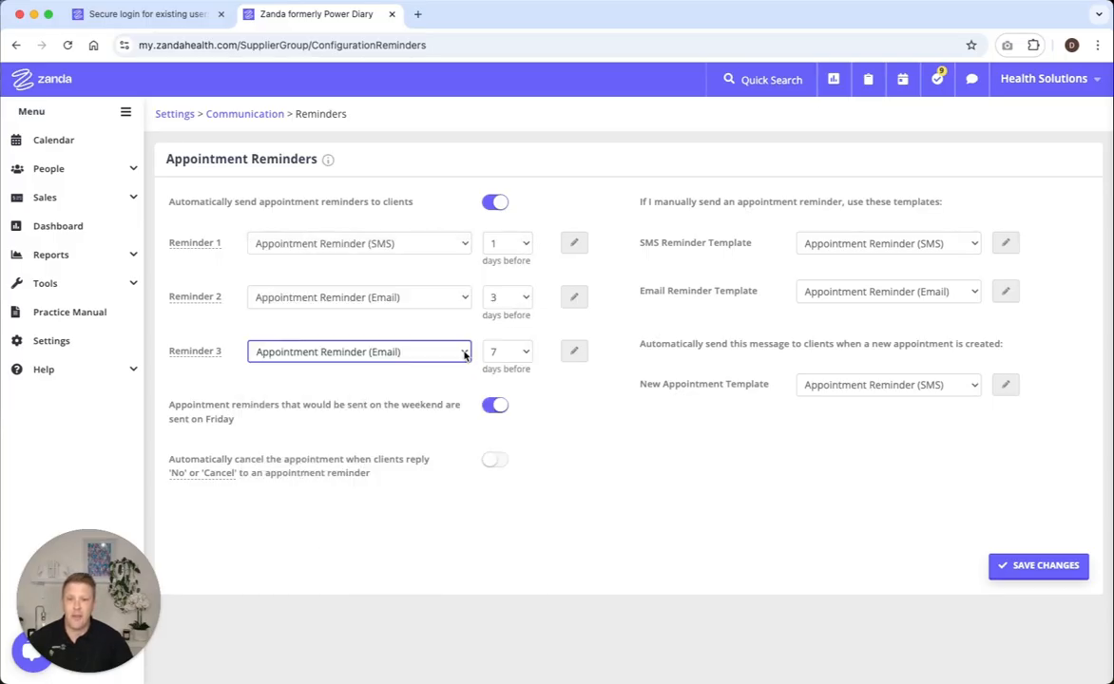
click(574, 245)
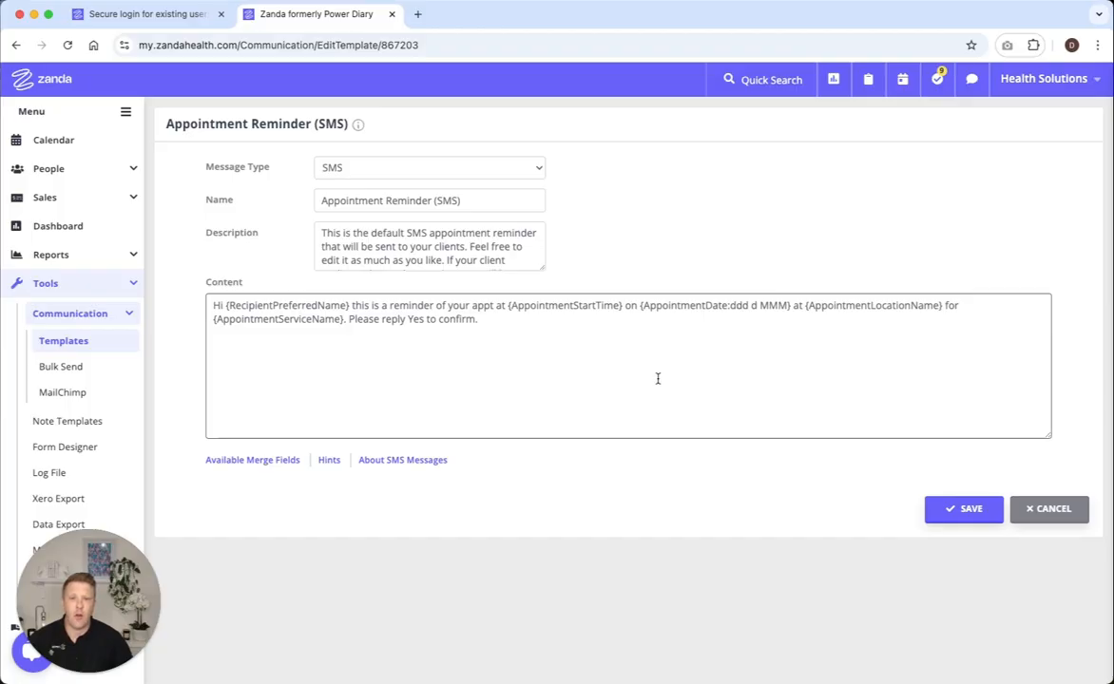
click(17, 45)
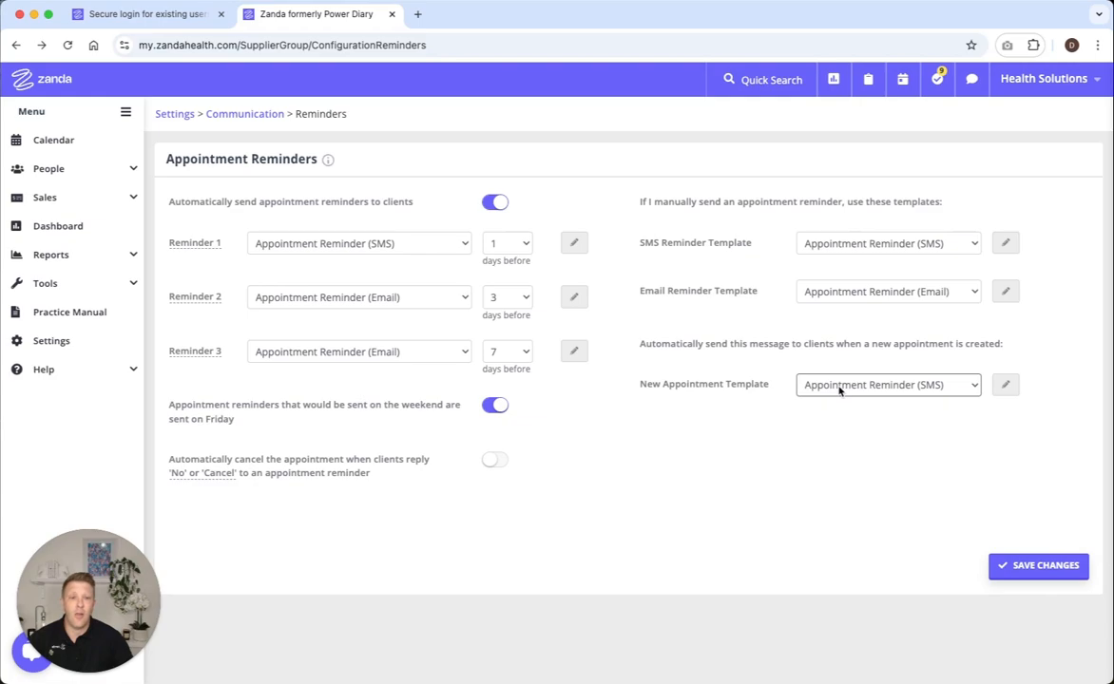
Step: Clear the new appointment template and enable automatic cancellation when clients reply 'No' or 'Cancel' to a reminder
click(970, 388)
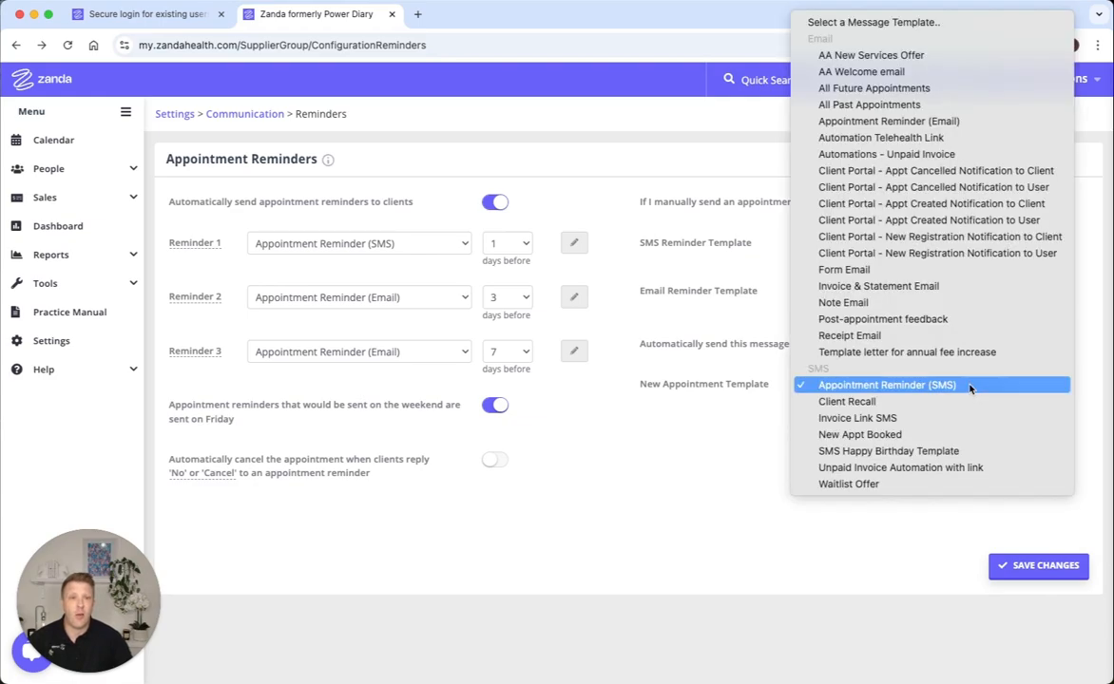
click(936, 23)
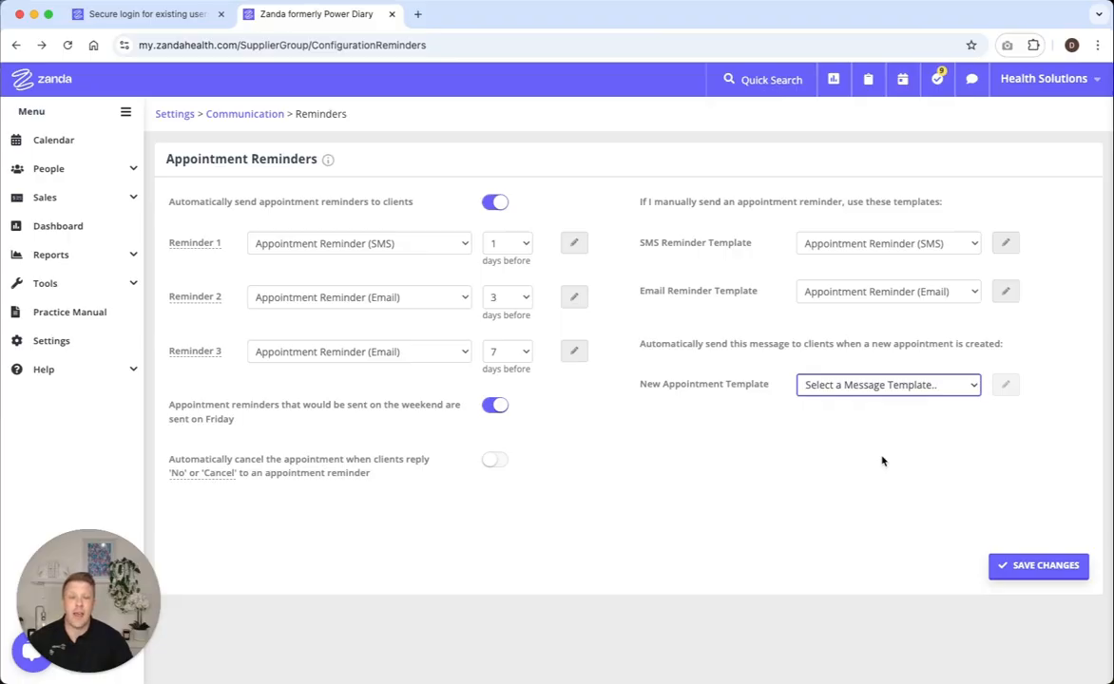
click(944, 414)
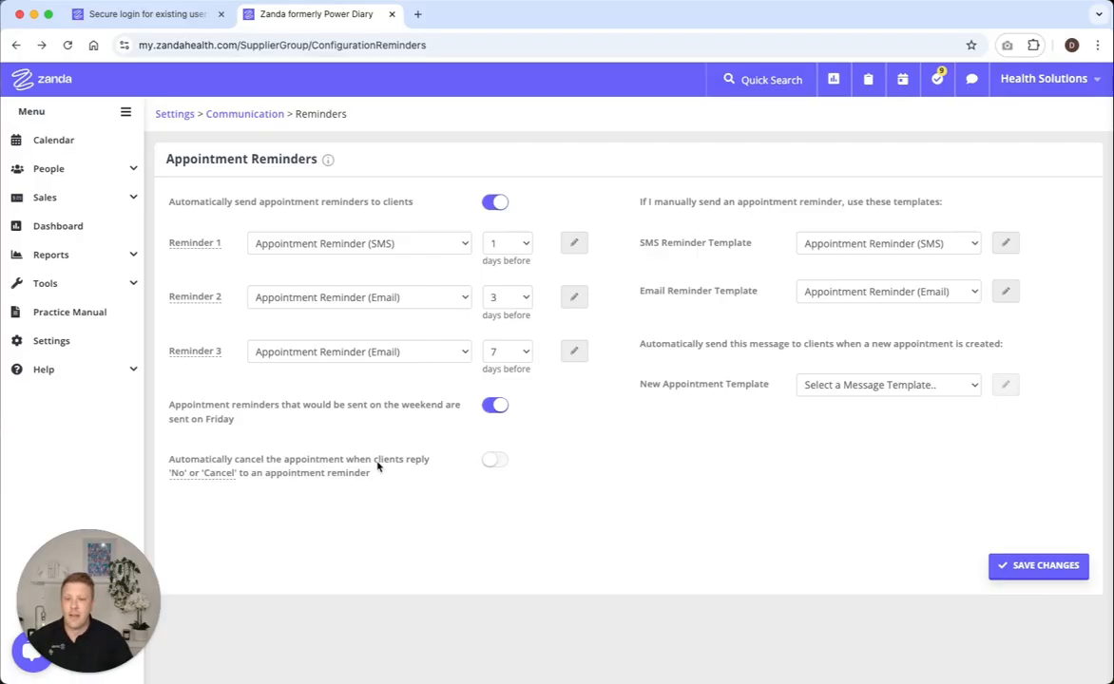
click(499, 407)
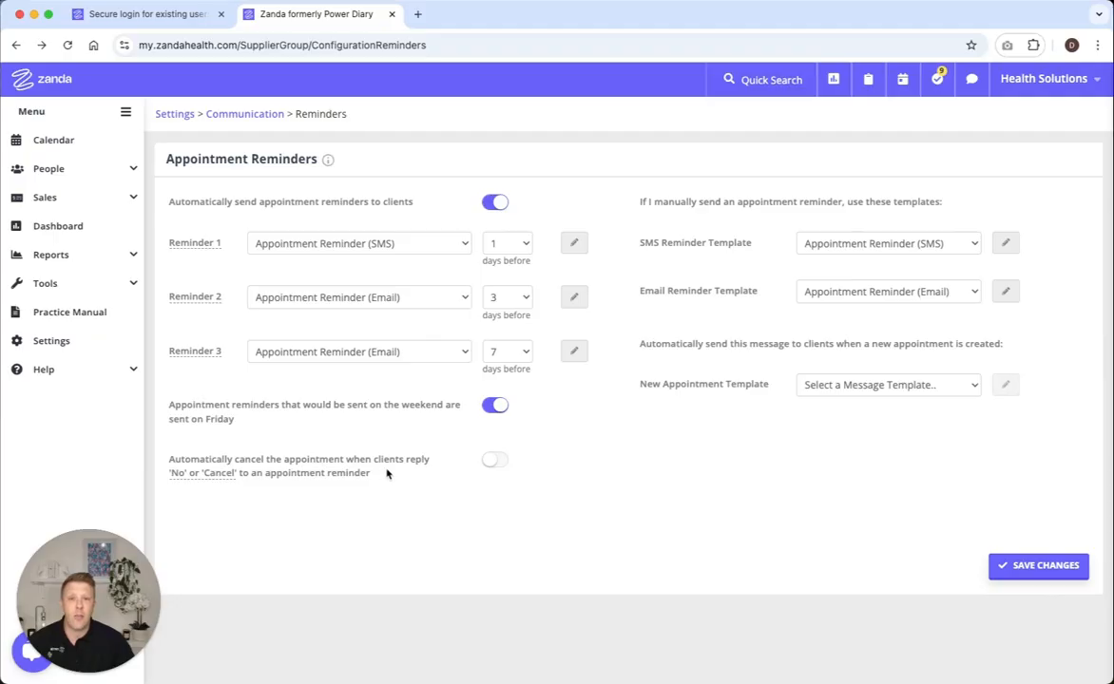
click(496, 460)
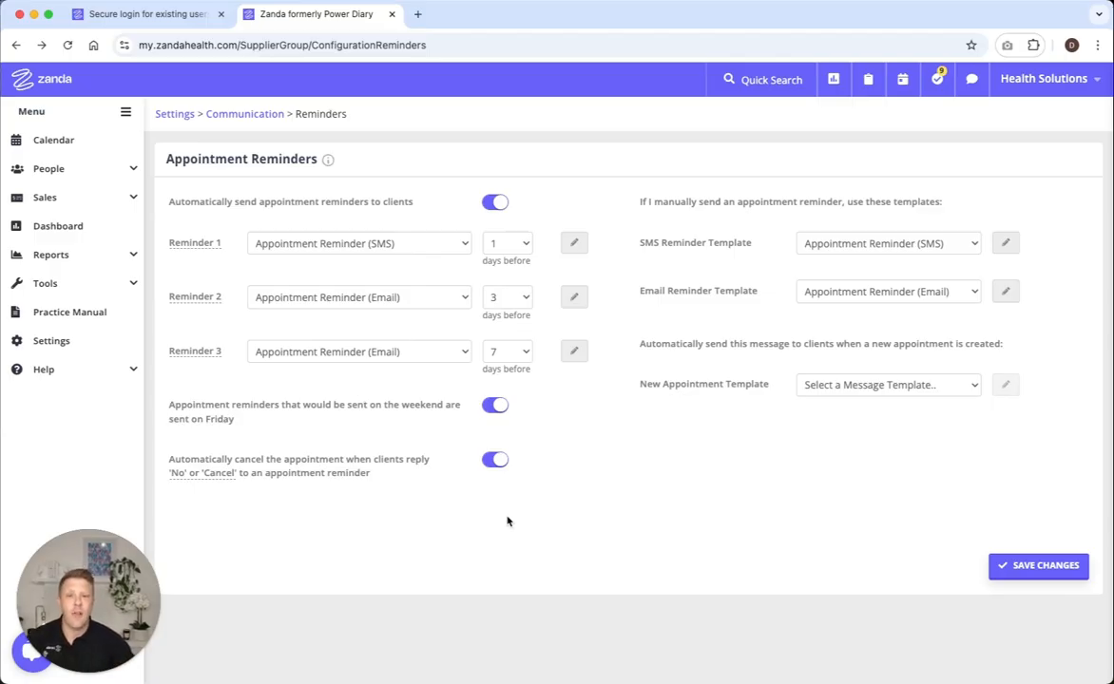
Step: Leave without saving the reminder settings, change the ending of Reminder 1's SMS template to "Please reply Yes to confirm, or No to cancel.", and save it
click(574, 243)
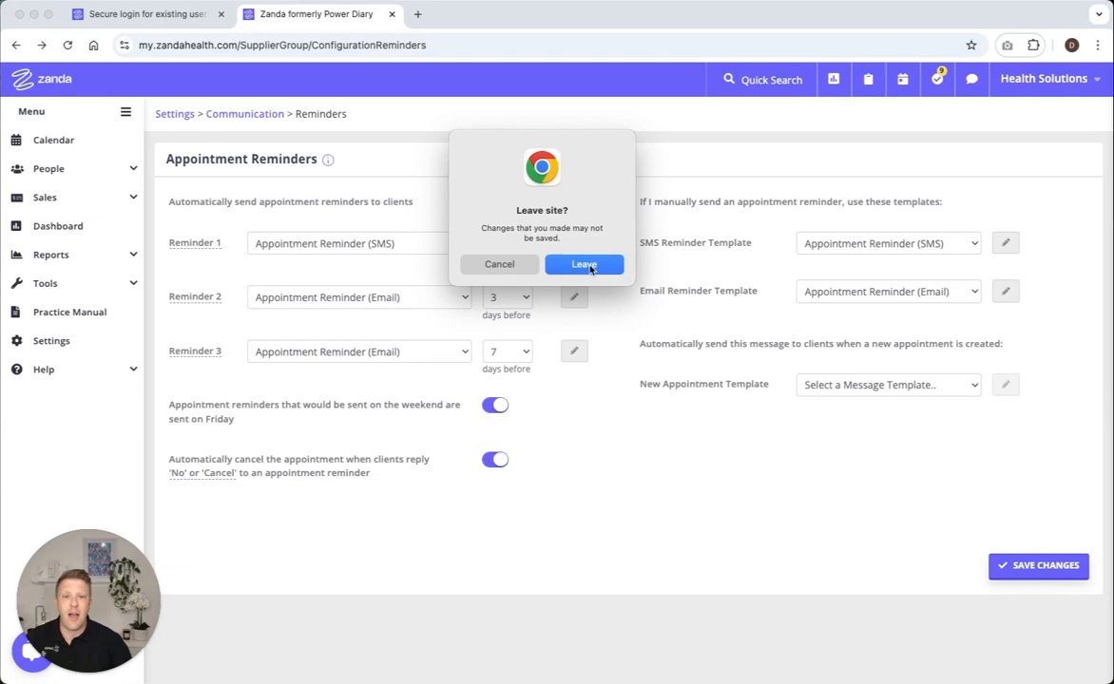
click(582, 265)
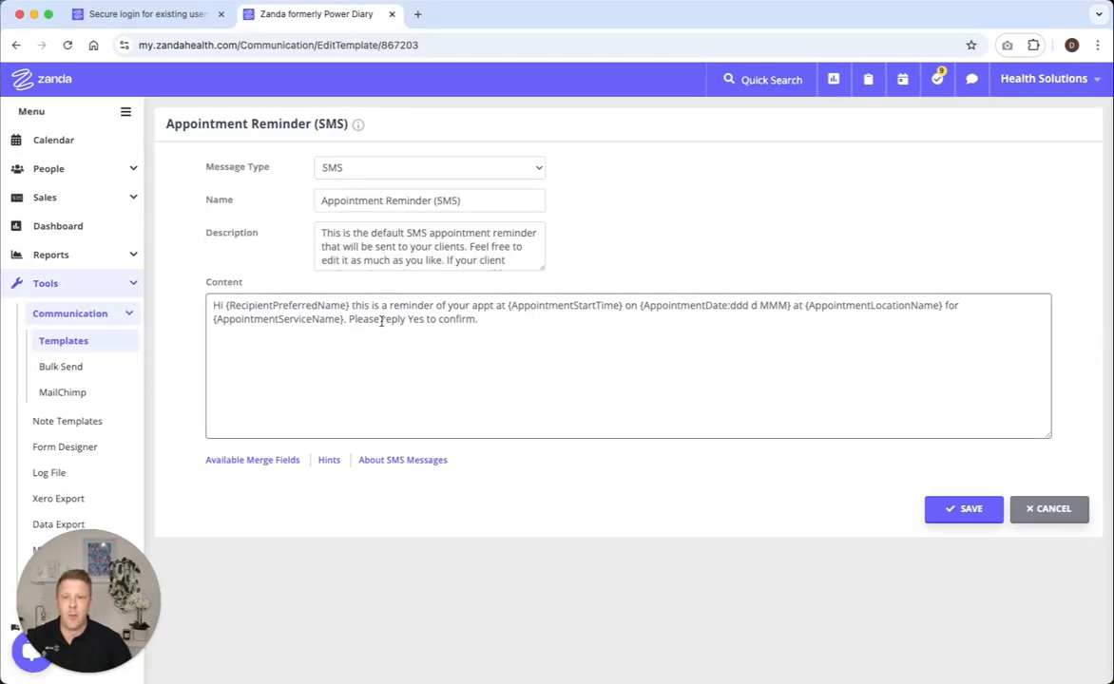
click(492, 319)
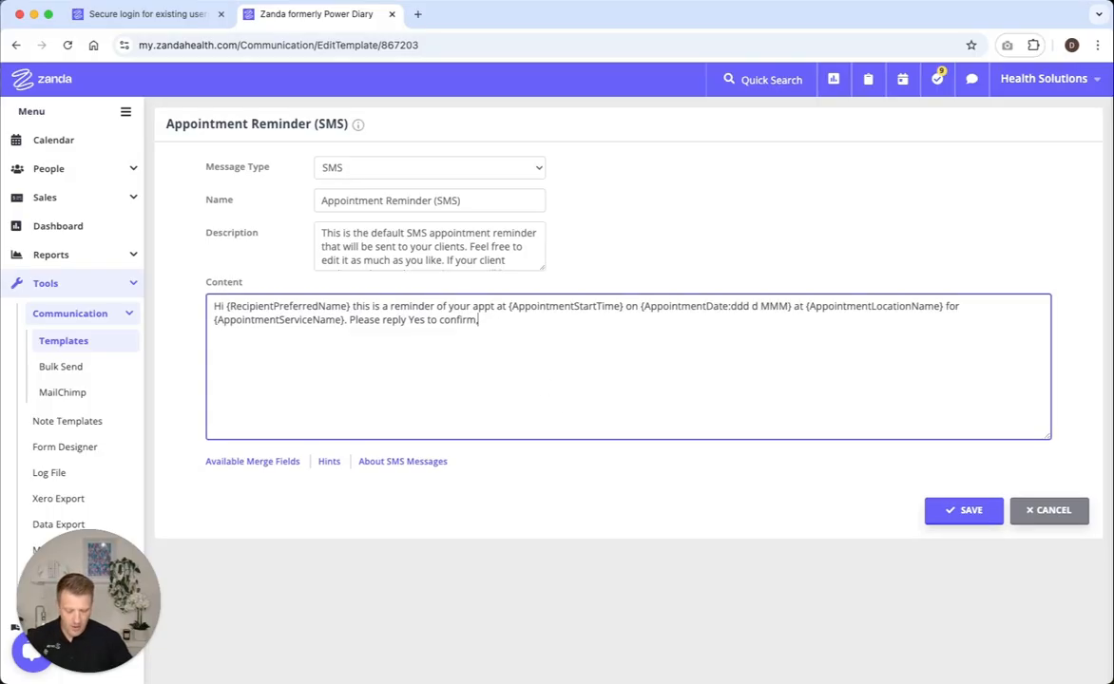
text(or No)
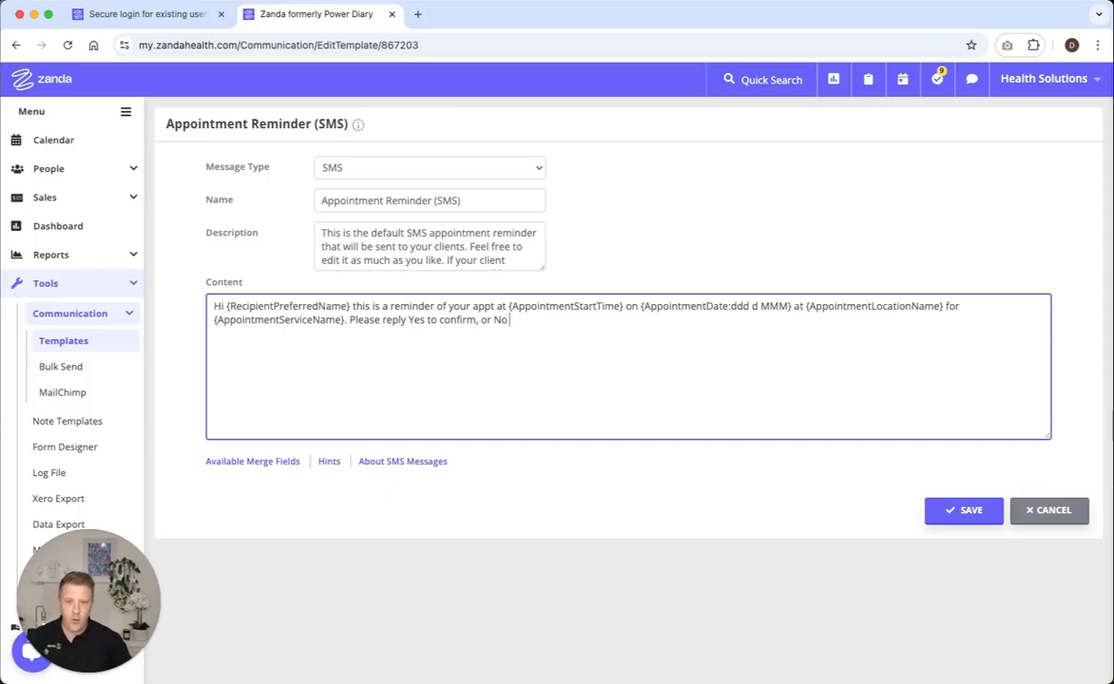
text( to cancel.)
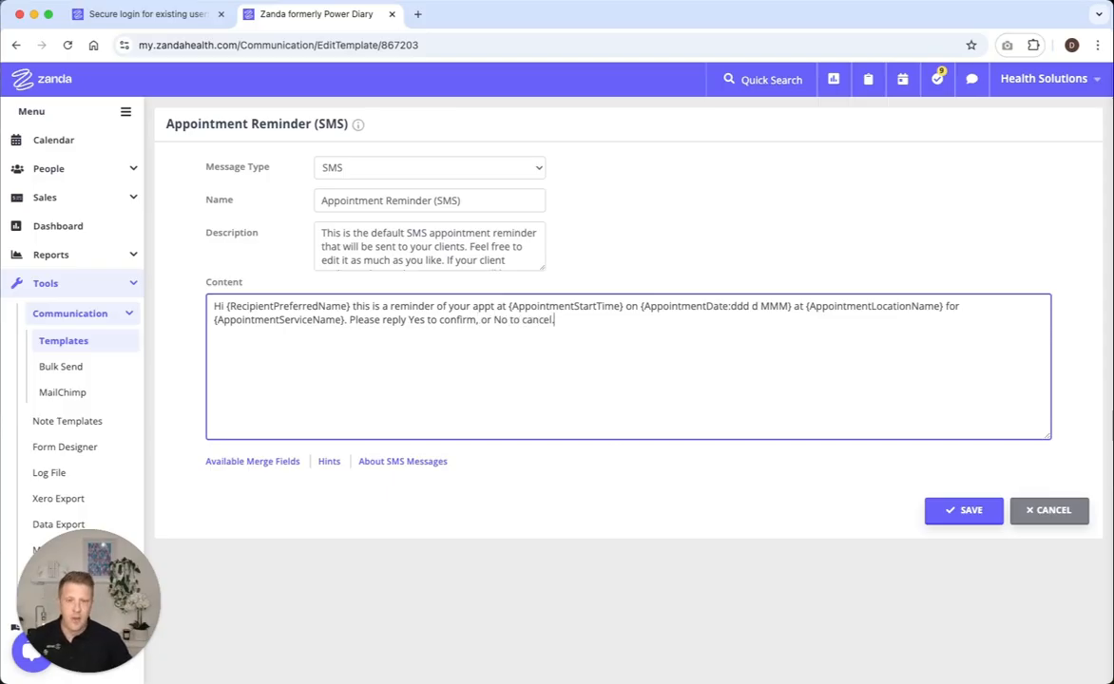
click(964, 509)
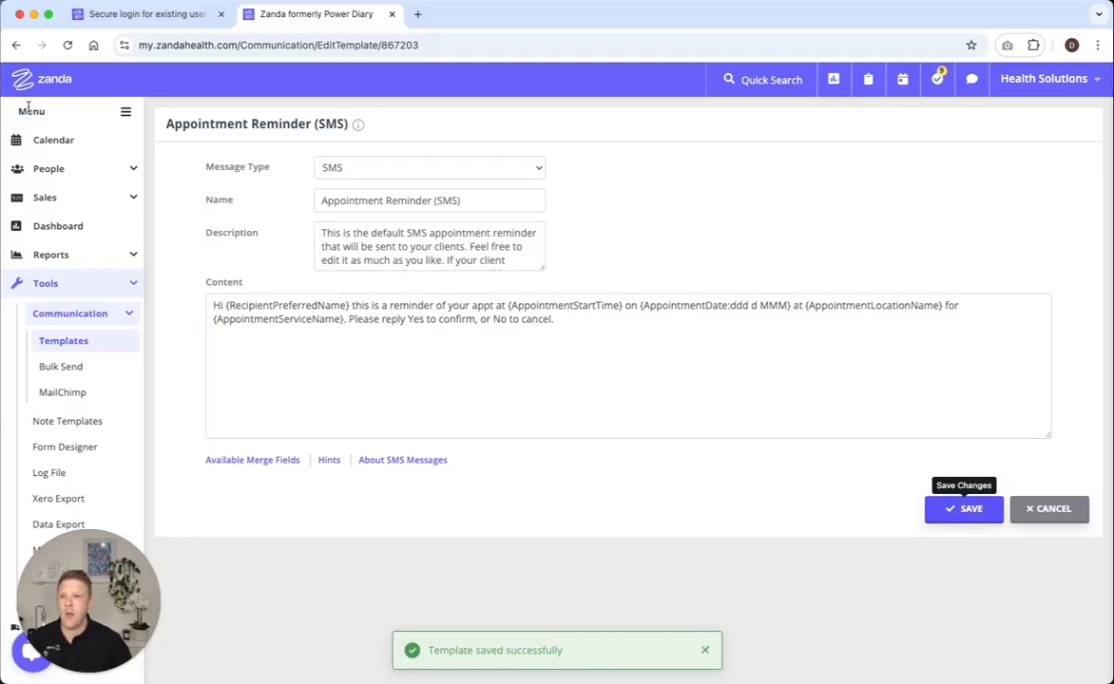
Step: Open the 9:20 am appointment on Thursday 13 March in the calendar and switch its reminder off and back on
click(64, 142)
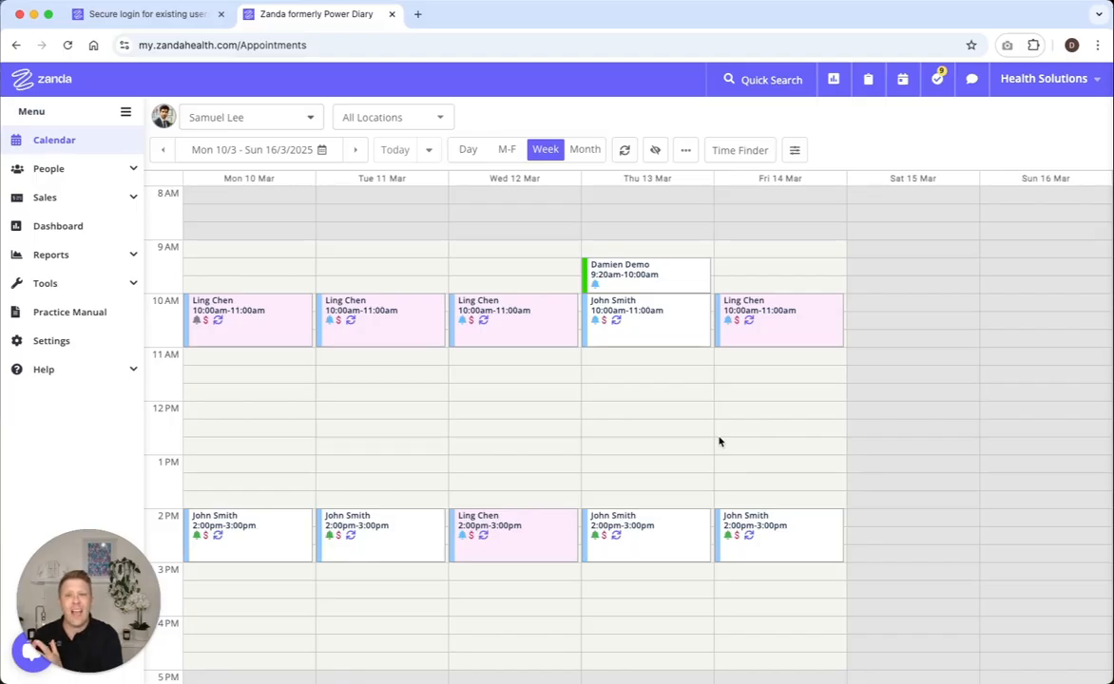
click(649, 277)
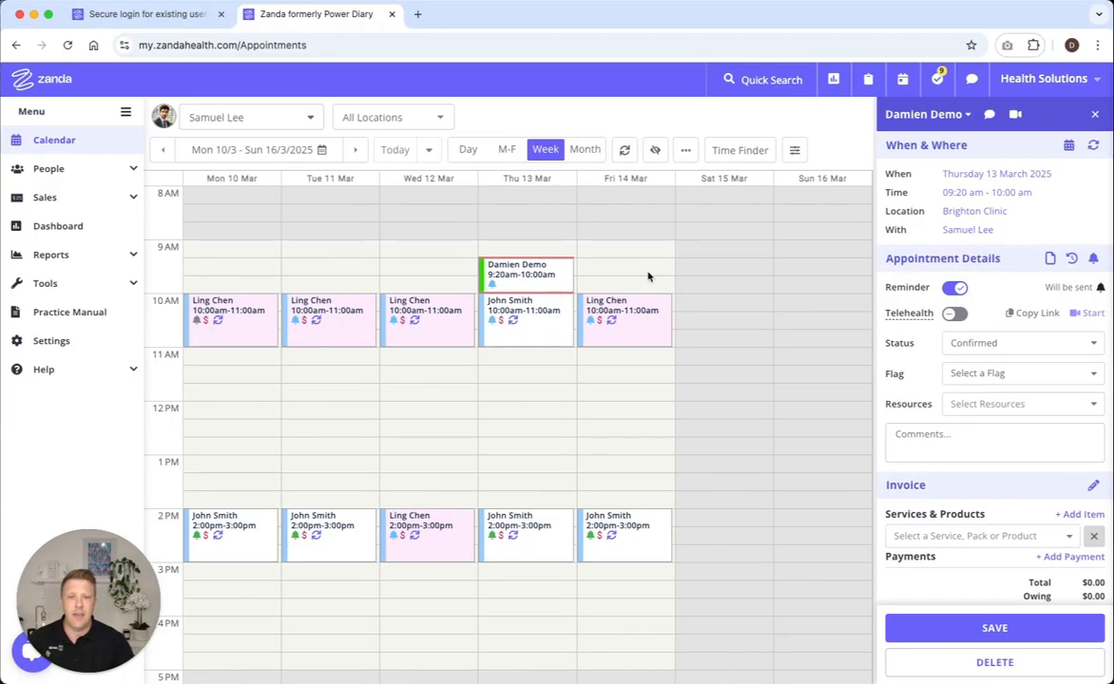
mouse_move(521, 278)
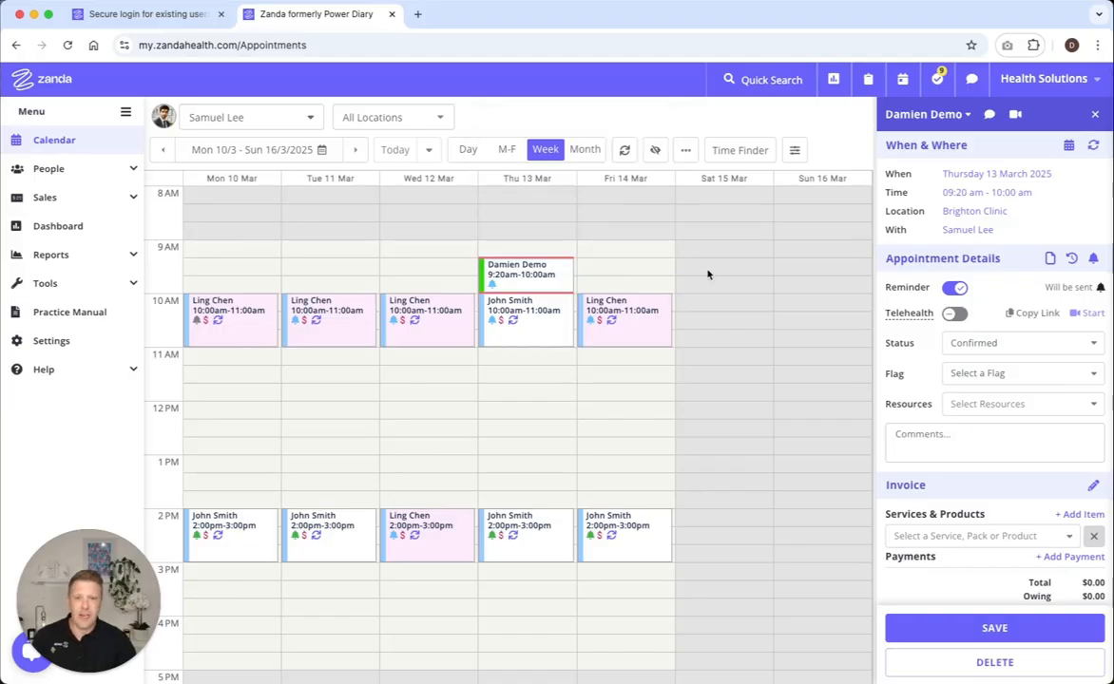
click(953, 287)
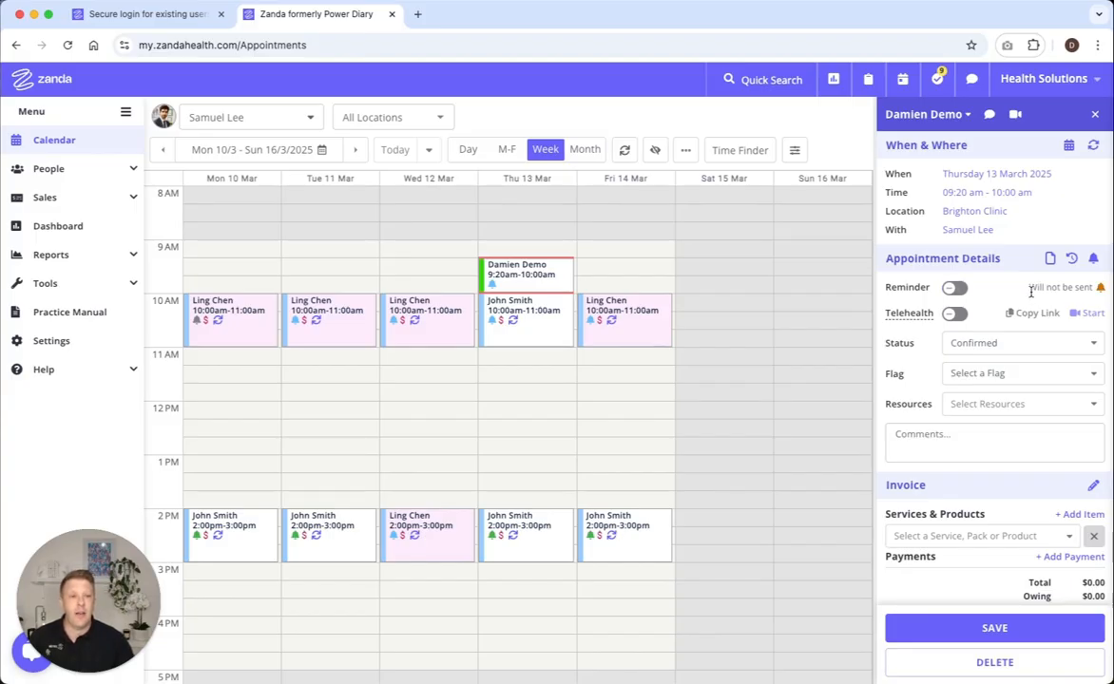
click(954, 287)
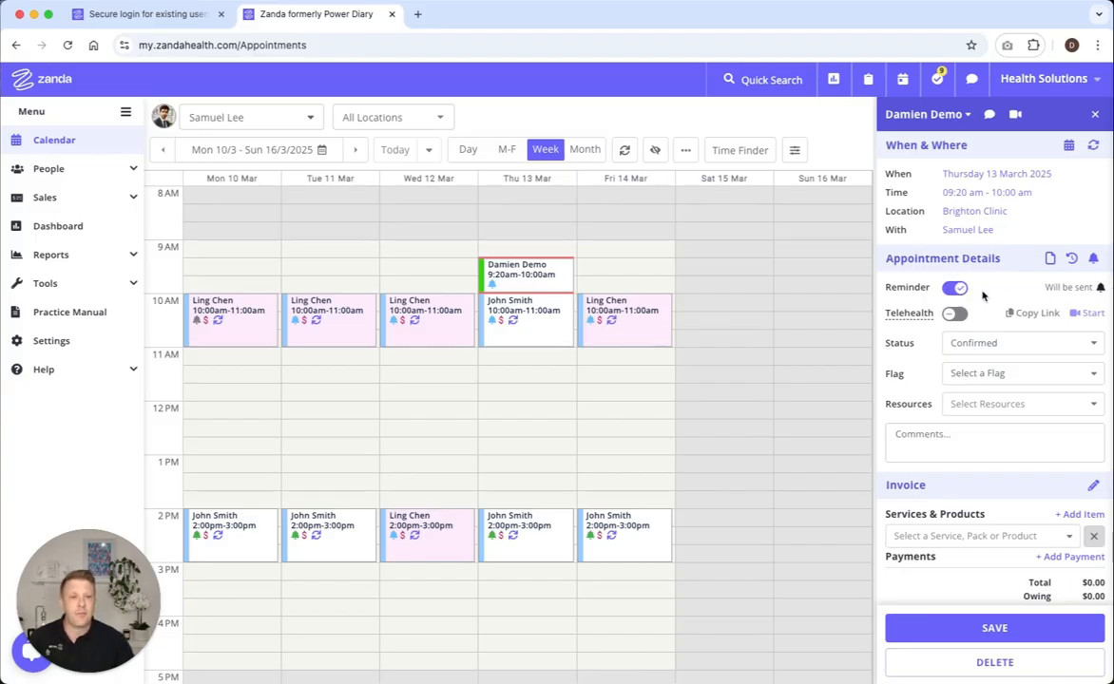
Step: View the manual reminder options in the 9:20 am appointment and close its details
click(1093, 262)
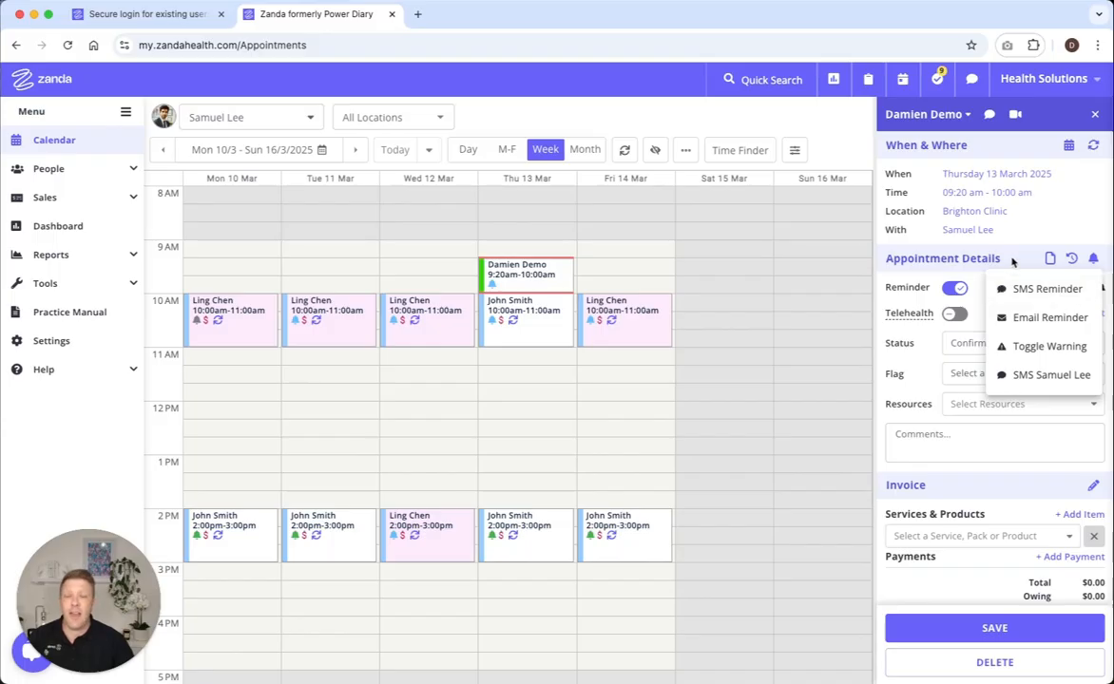
click(1094, 115)
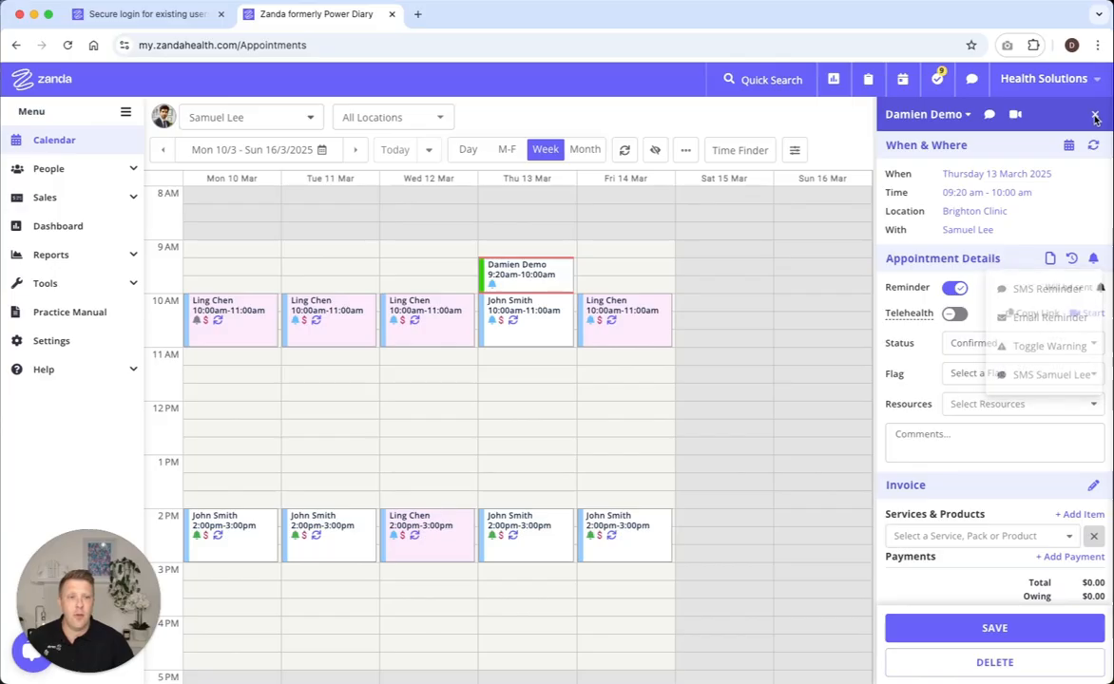
click(1094, 115)
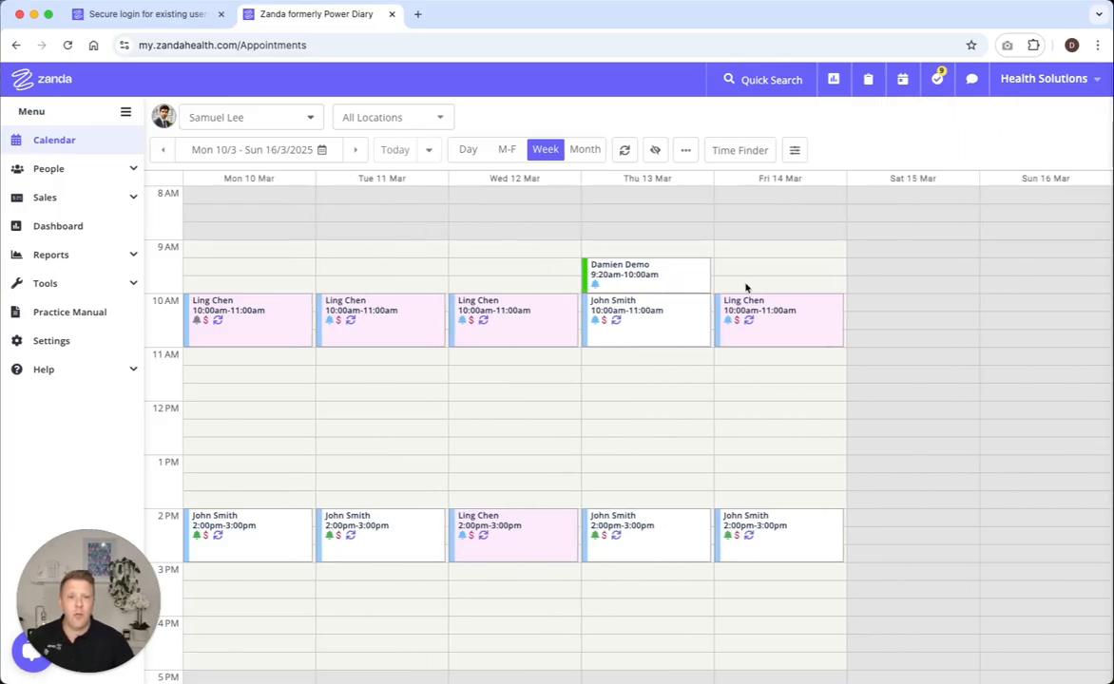
click(644, 274)
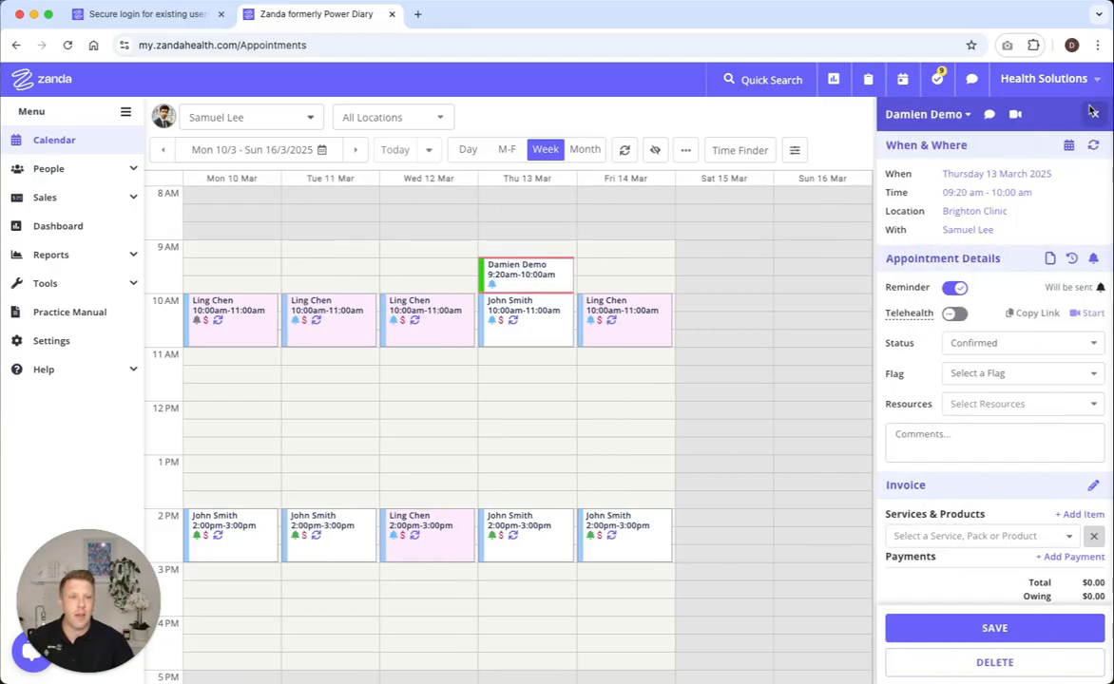
click(1092, 113)
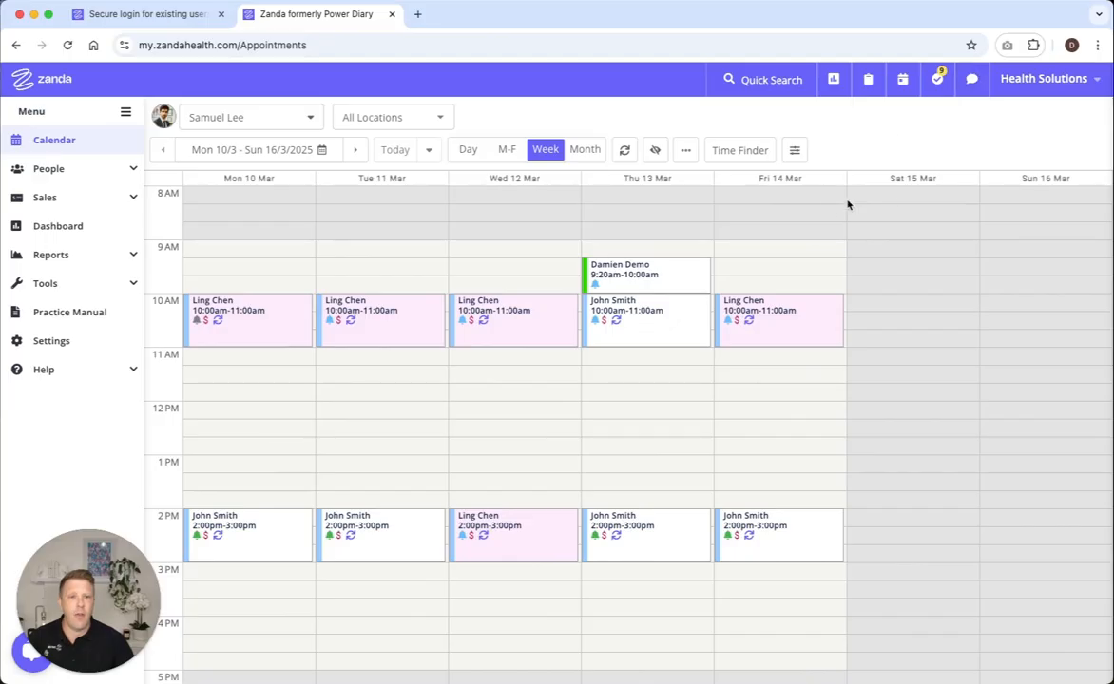
Step: Read the SMS conversation with the client of the 9:20 am appointment, then close the messages
click(971, 79)
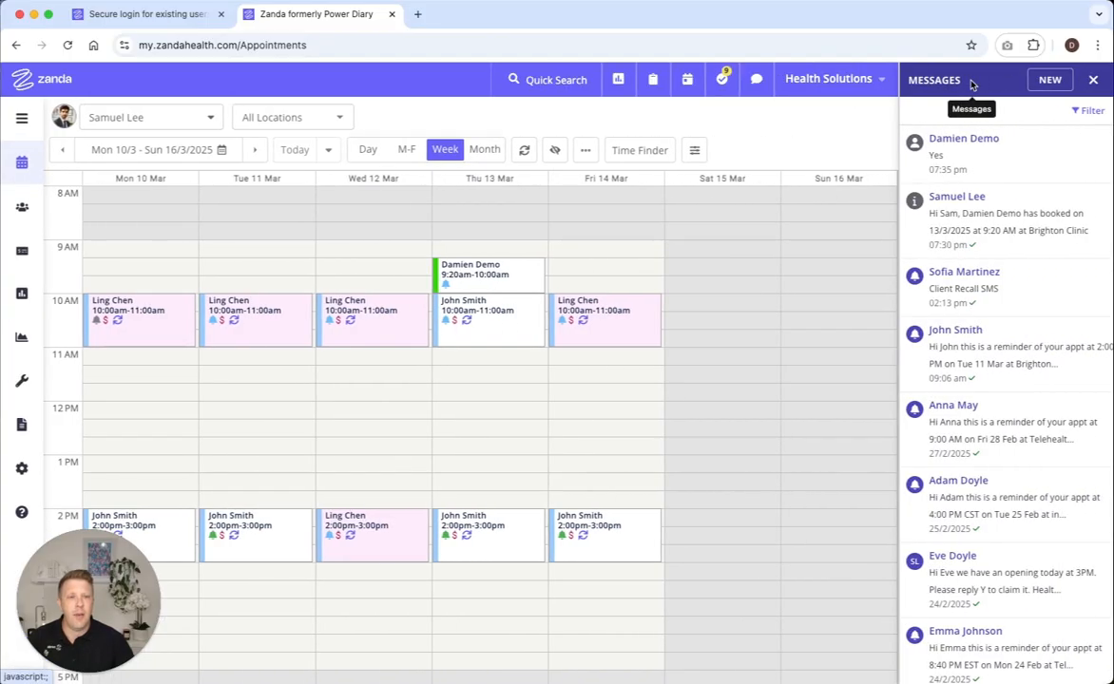
click(968, 140)
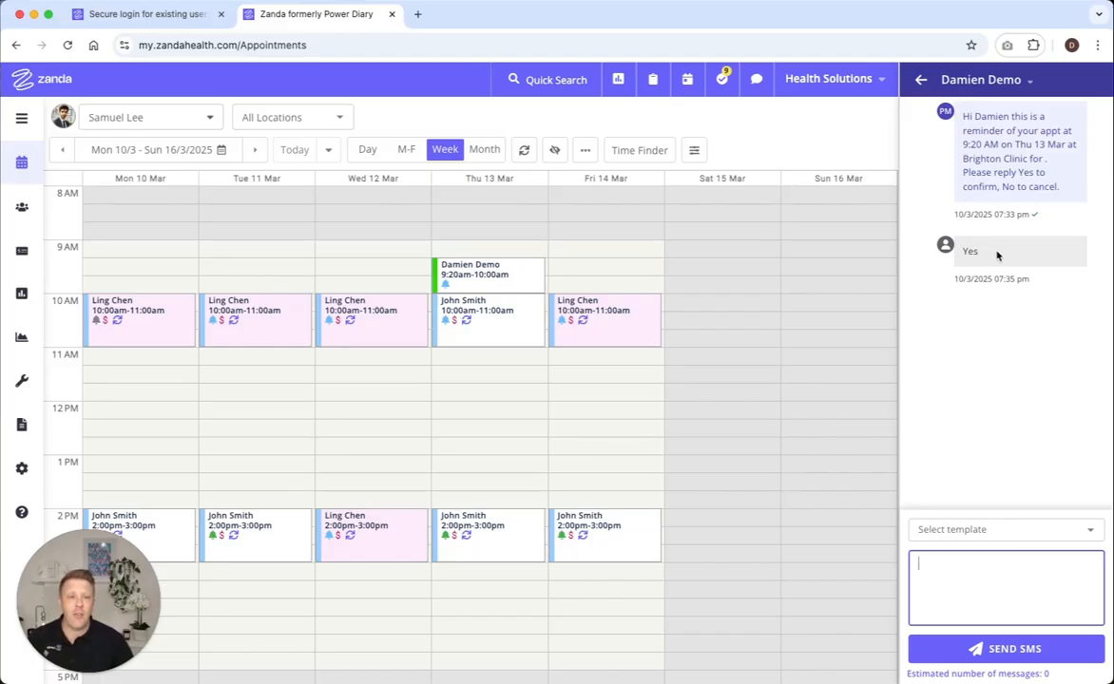
click(919, 83)
click(1097, 78)
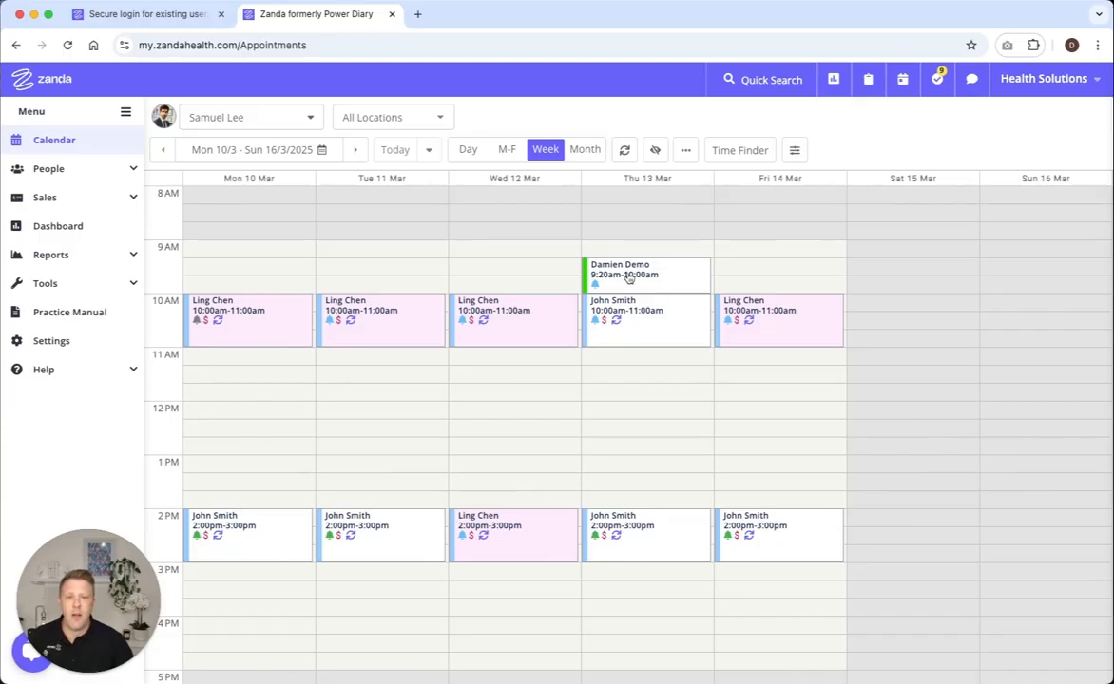
Step: Open the appointment reminder settings in the profile of the client booked Thursday 13 March at 9:20 am
mouse_move(630, 276)
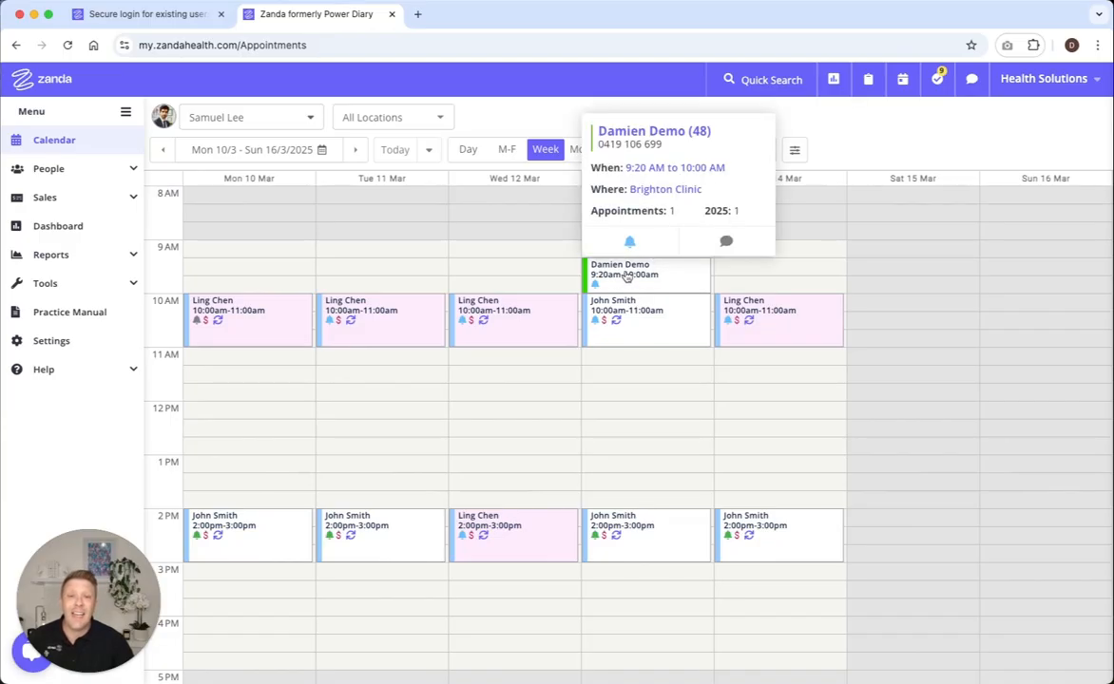
click(622, 275)
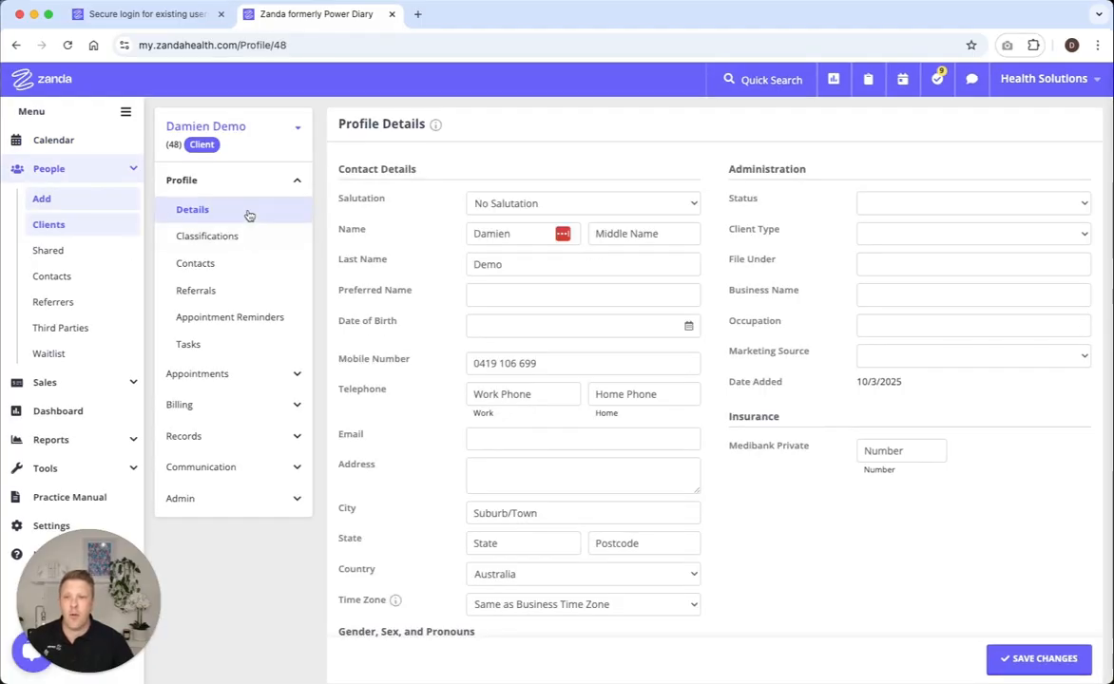
click(226, 317)
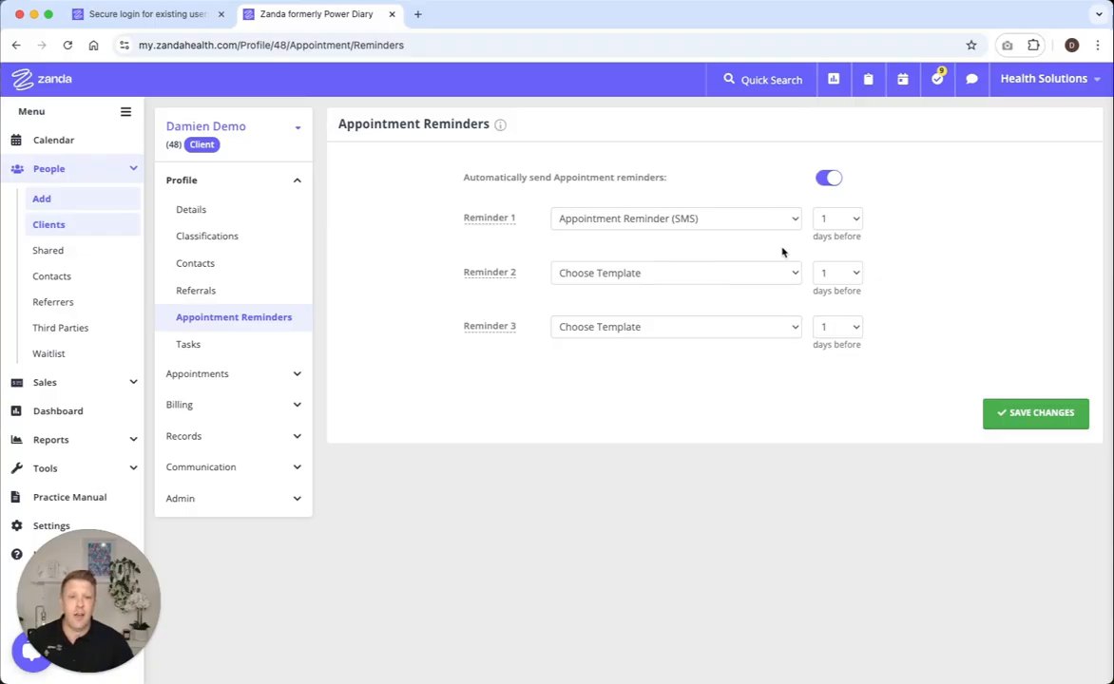
Step: Set the client's Reminder 1 to 1 day before, save the reminder settings, and return to the calendar
click(857, 219)
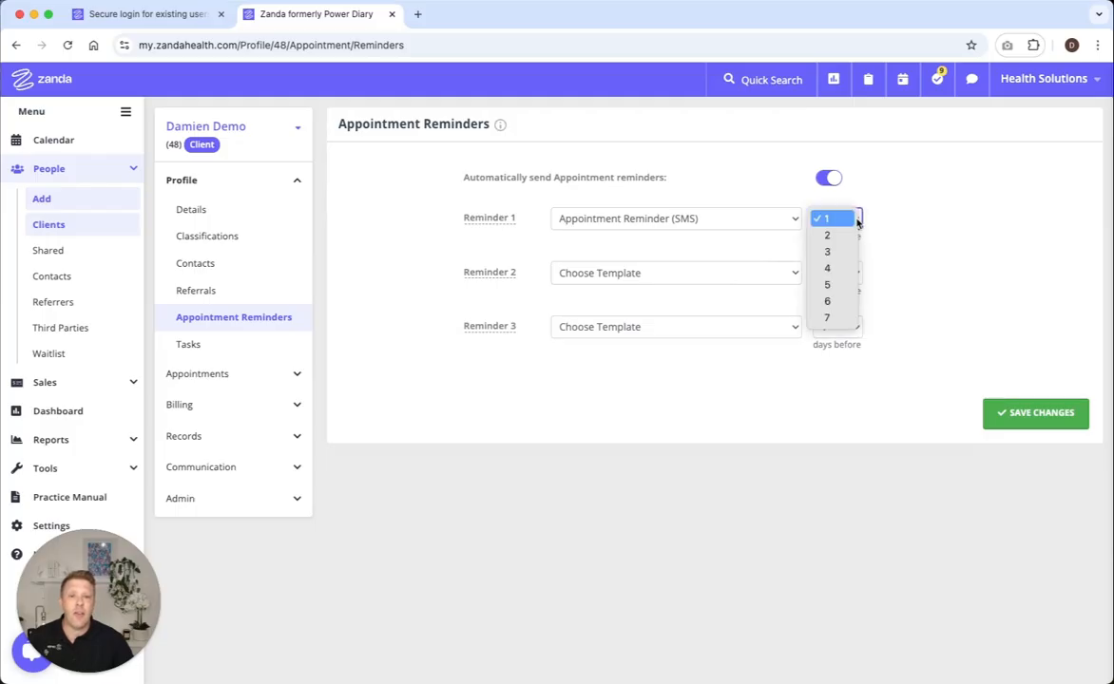
click(857, 220)
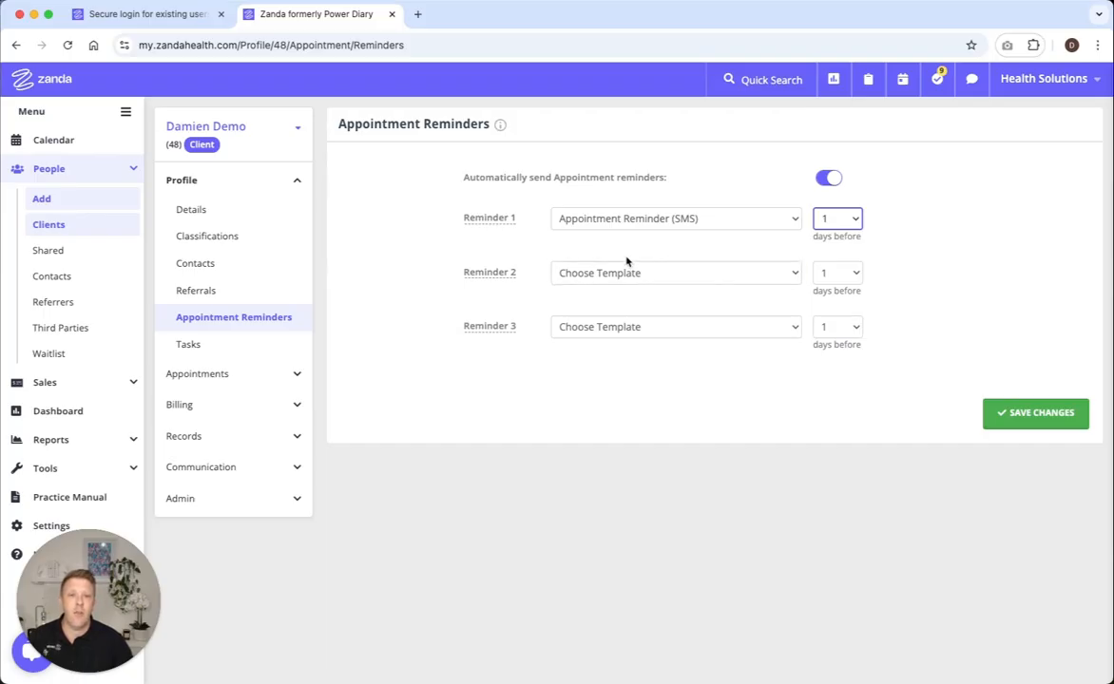
click(1035, 419)
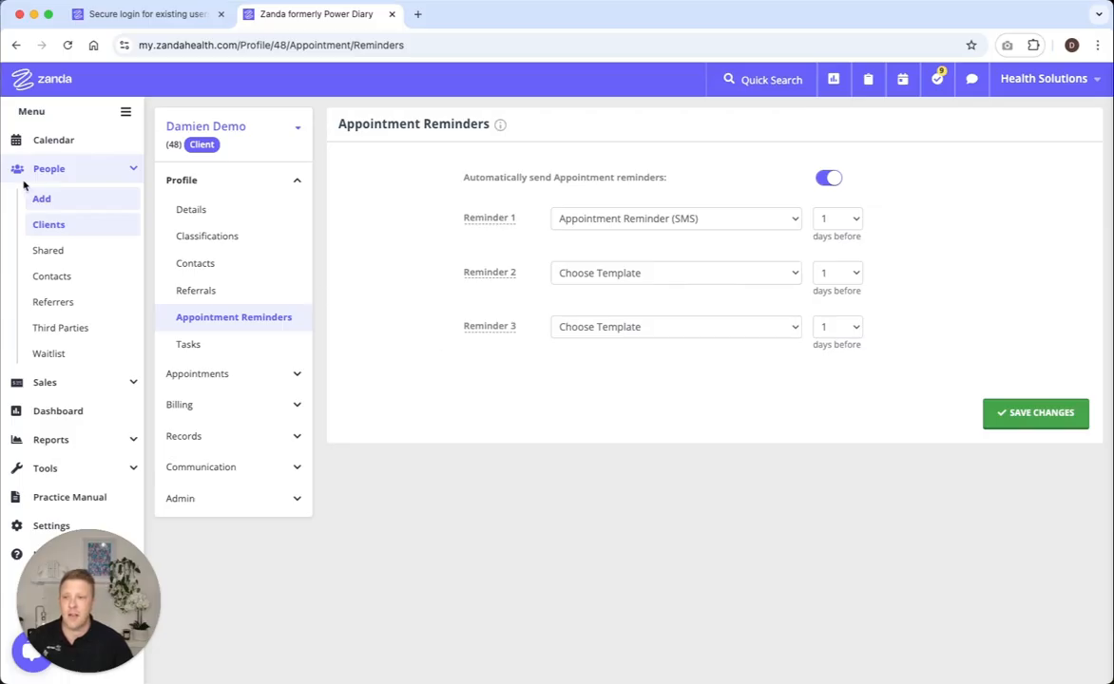
click(52, 140)
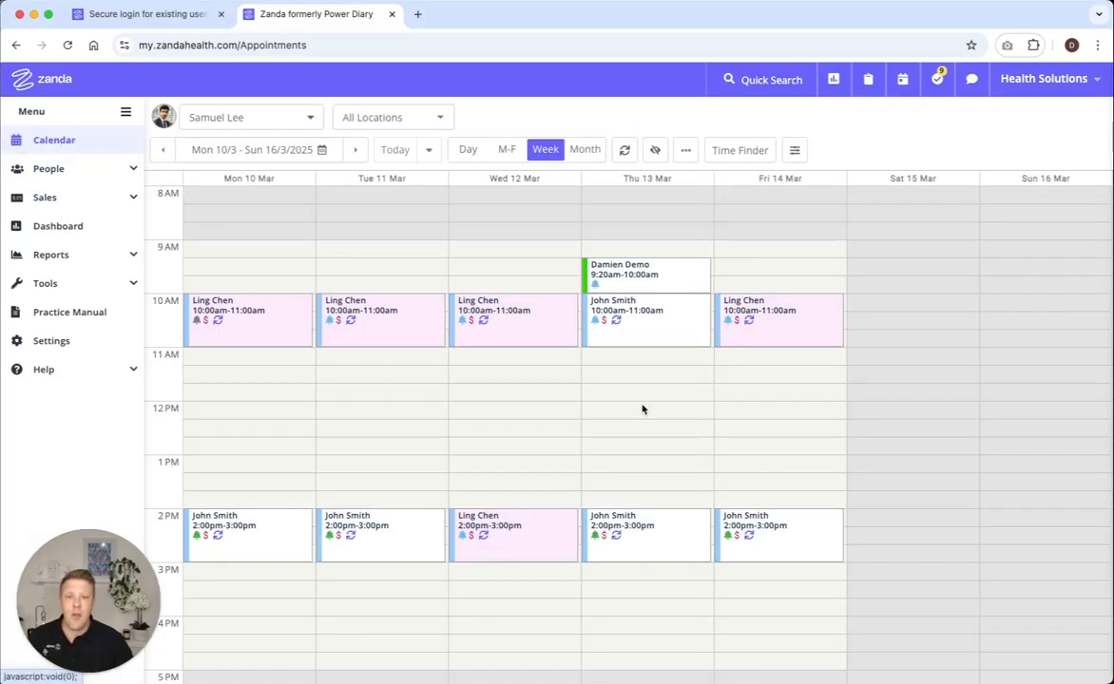